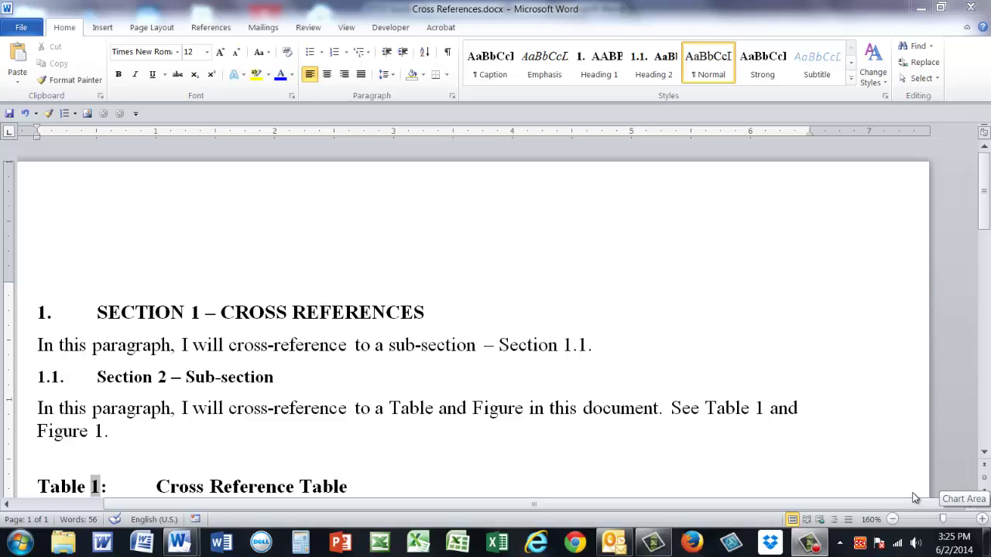
# Open the Cross-reference dialog and examine the available reference types, including Heading, Figure and Table.
pyautogui.keyDown('ctrl'); pyautogui.scroll(-2, 914, 498); pyautogui.keyUp('ctrl')
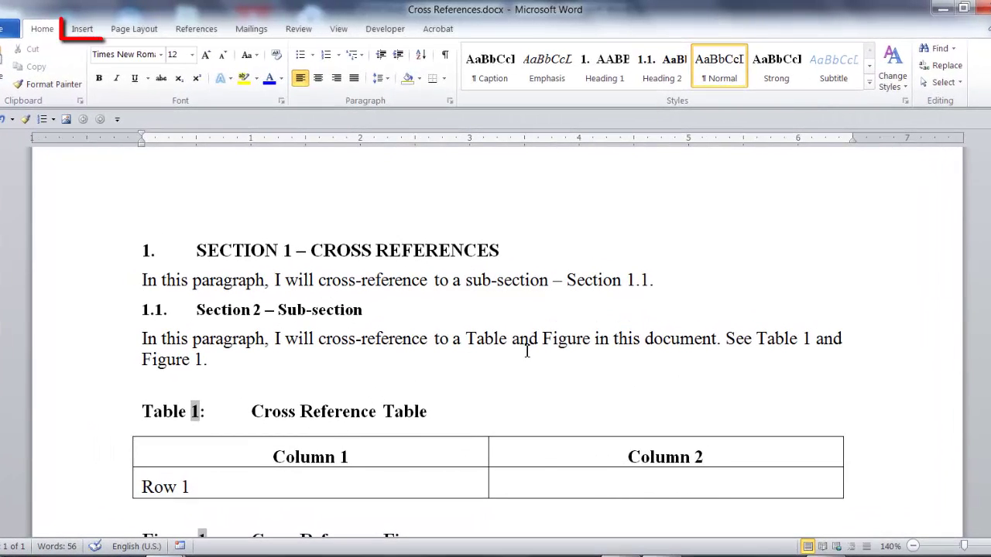
pyautogui.click(83, 30)
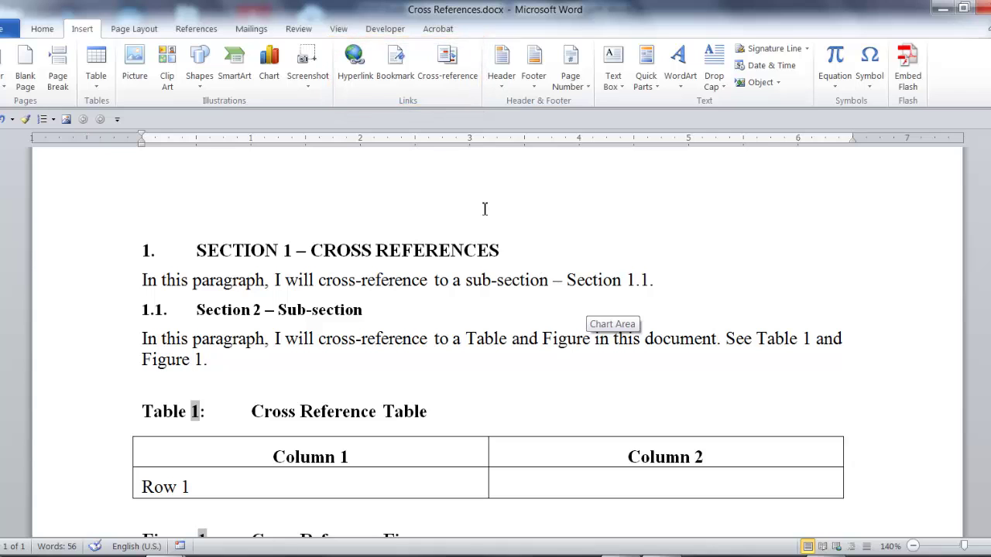
pyautogui.click(447, 68)
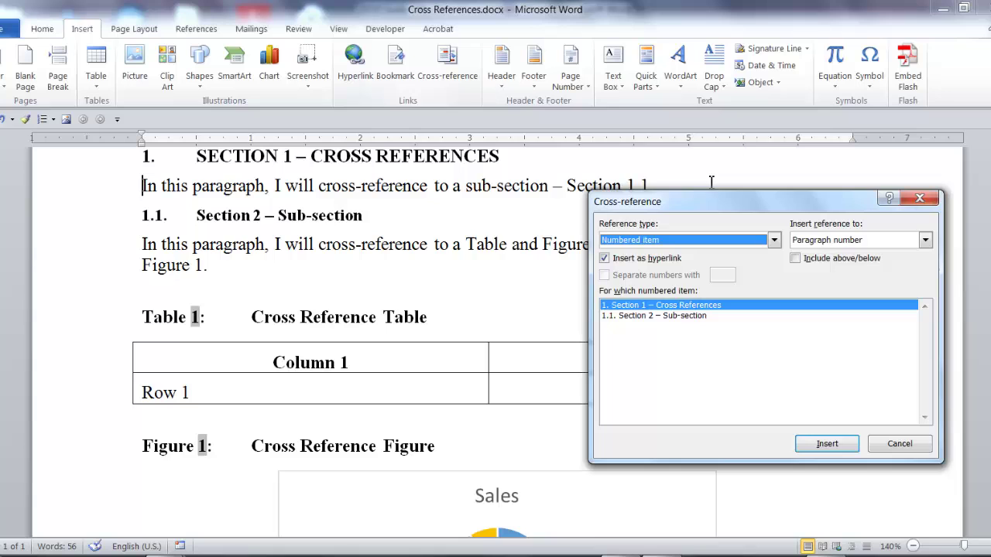
pyautogui.moveTo(708, 200); pyautogui.dragTo(442, 177)
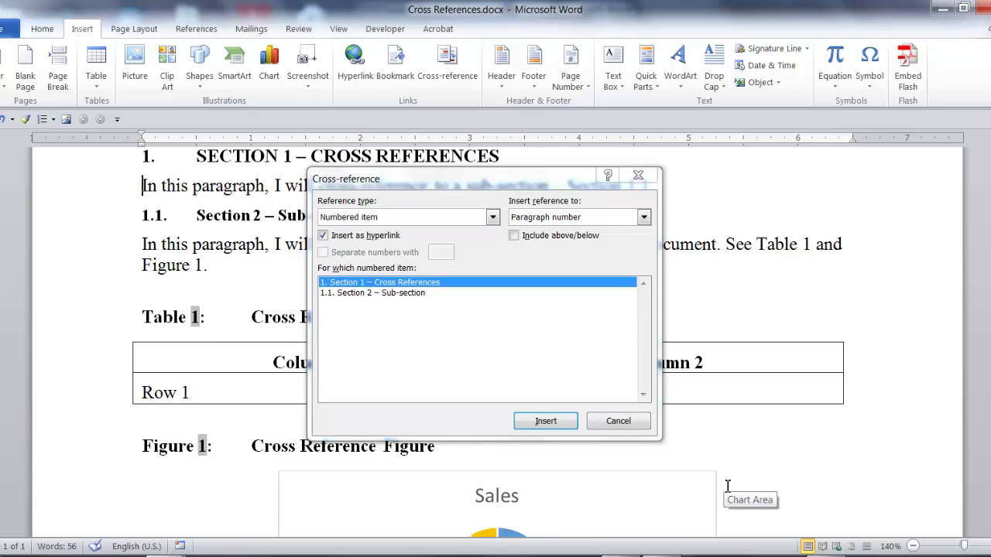
pyautogui.scroll(-5, 727, 486)
pyautogui.scroll(-2, 726, 486)
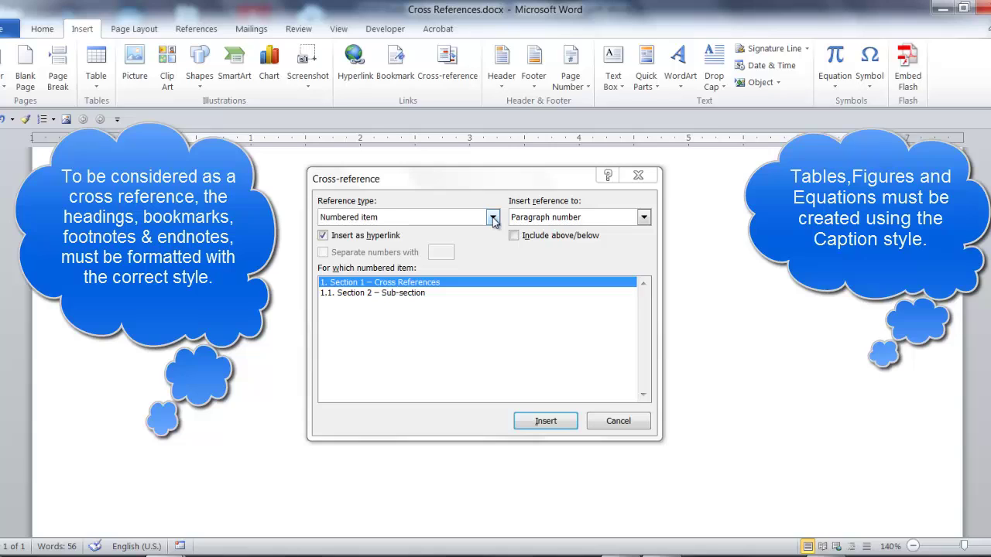
pyautogui.click(493, 219)
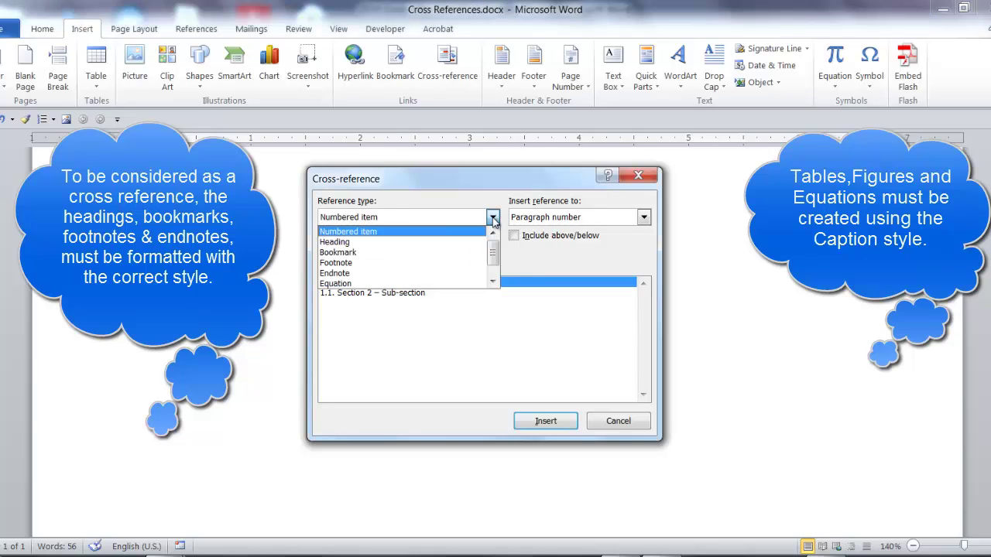
pyautogui.click(406, 241)
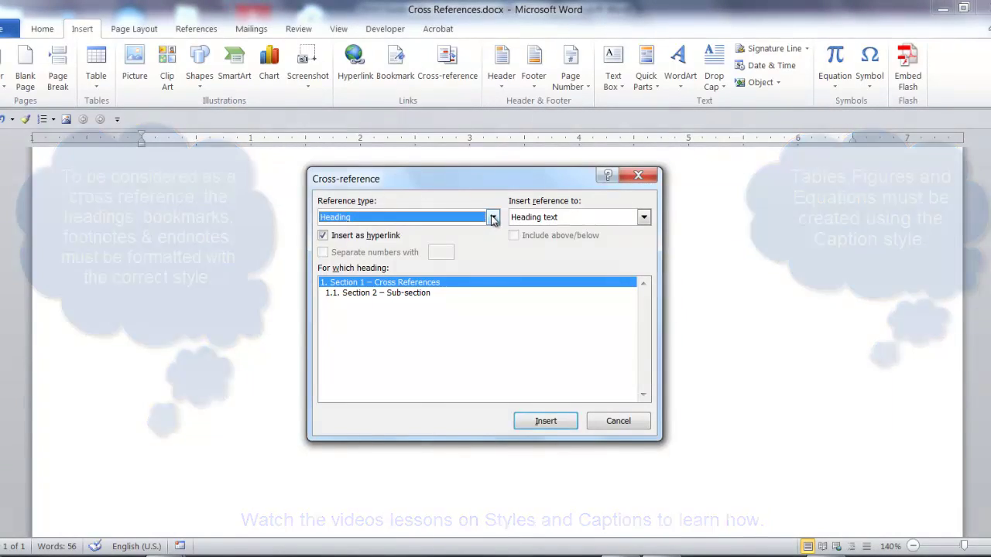
pyautogui.click(493, 217)
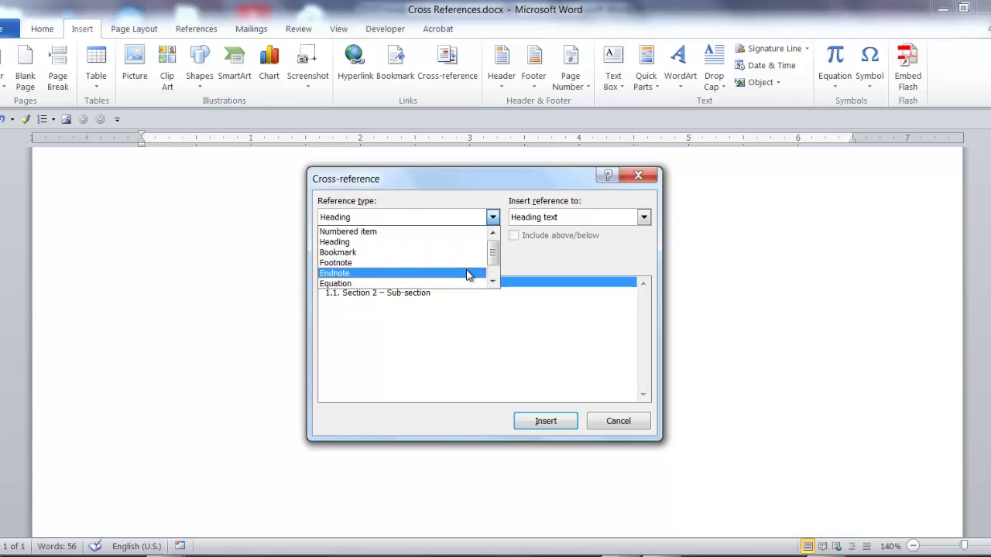
pyautogui.moveTo(492, 260); pyautogui.dragTo(493, 273)
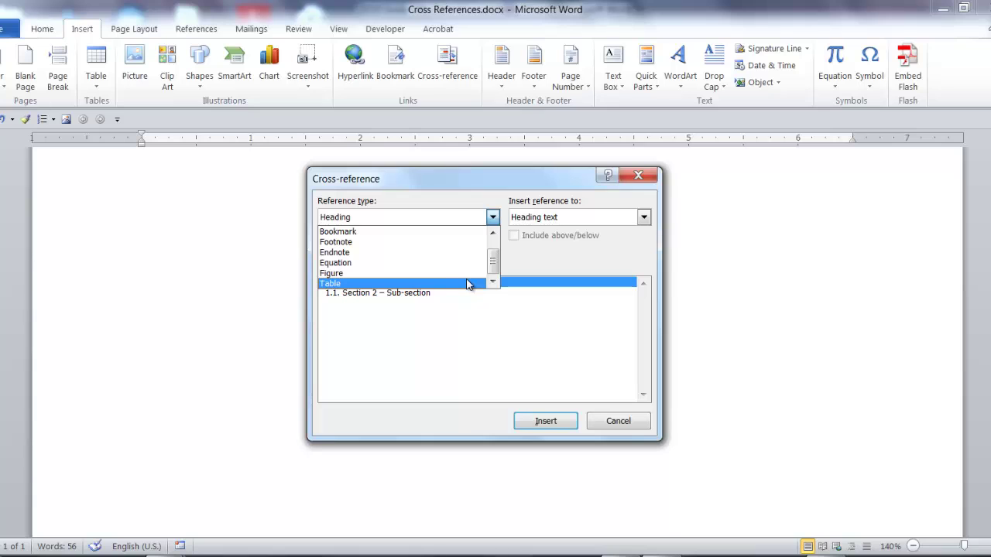
pyautogui.click(387, 274)
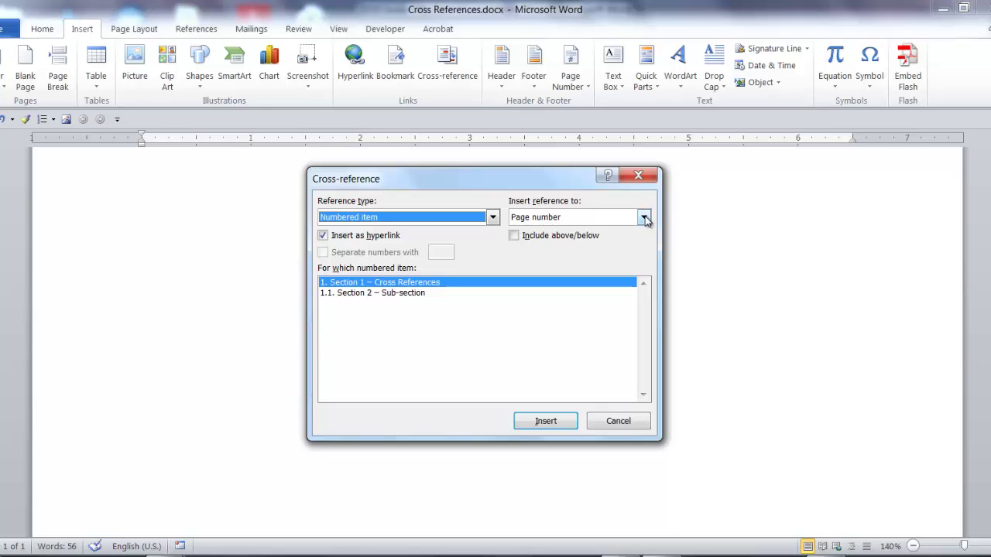
# Examine the reference targets for numbered items, trying page number, paragraph number, paragraph text, and above/below for Section 2 – Sub-section.
pyautogui.click(644, 217)
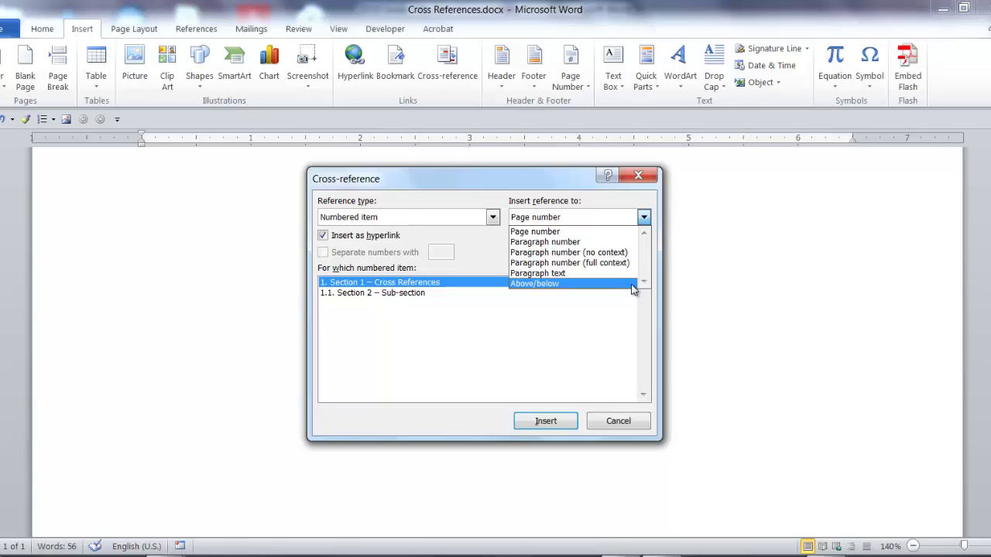
pyautogui.click(631, 232)
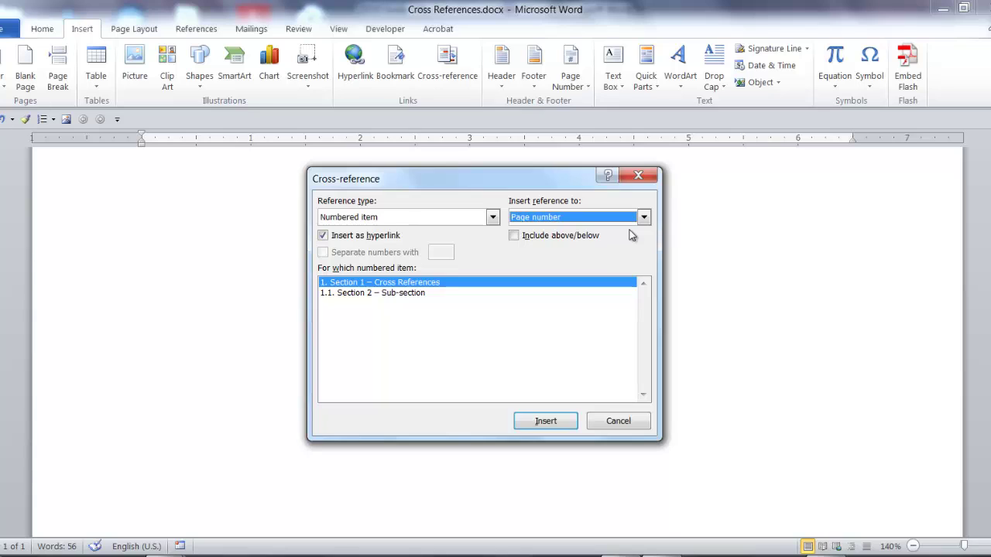
pyautogui.click(644, 218)
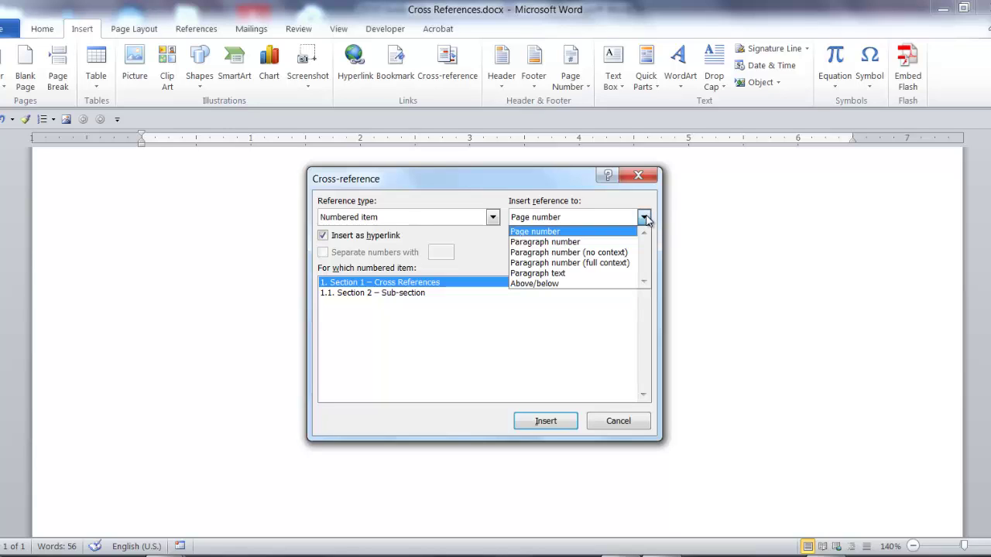
pyautogui.click(612, 242)
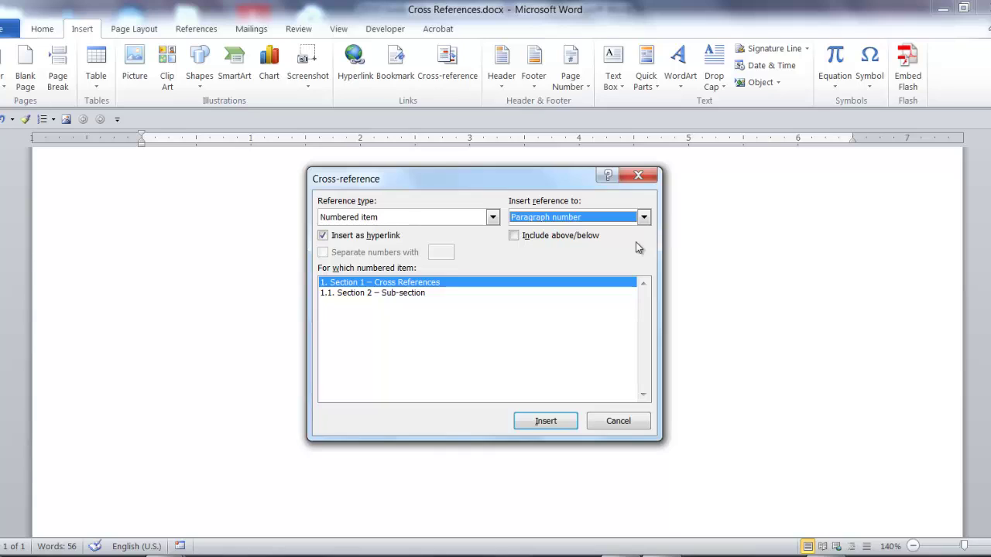
pyautogui.click(643, 217)
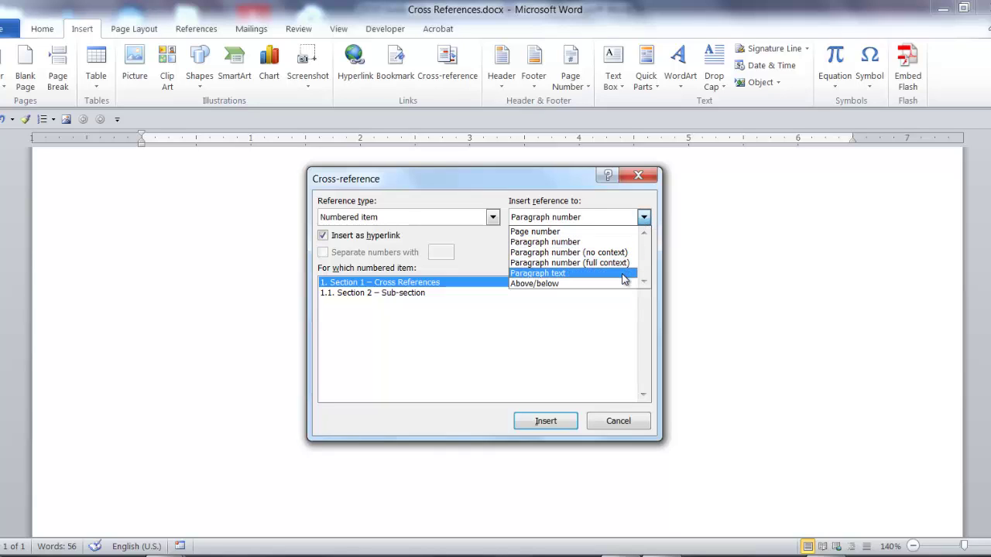
pyautogui.click(624, 273)
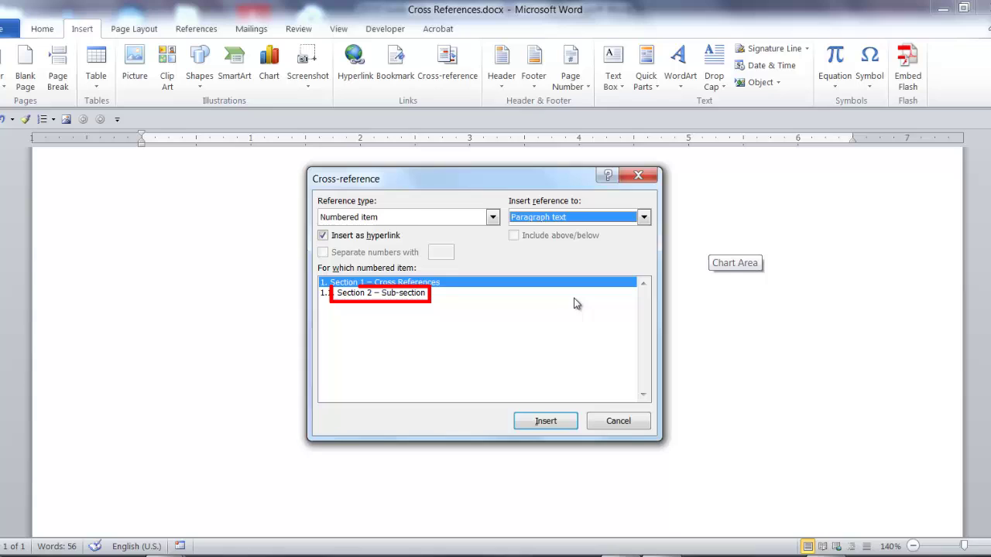
pyautogui.click(411, 295)
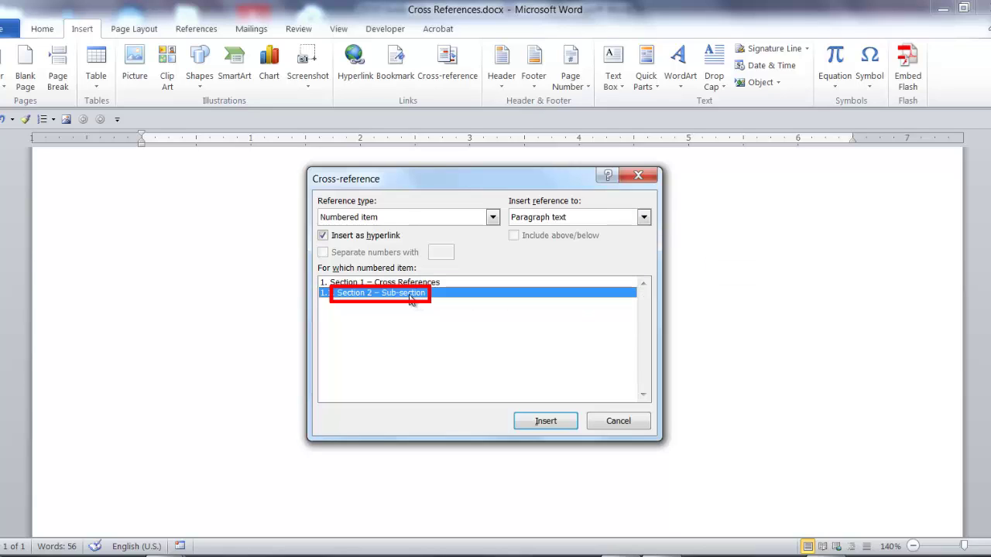
pyautogui.click(644, 217)
pyautogui.click(610, 291)
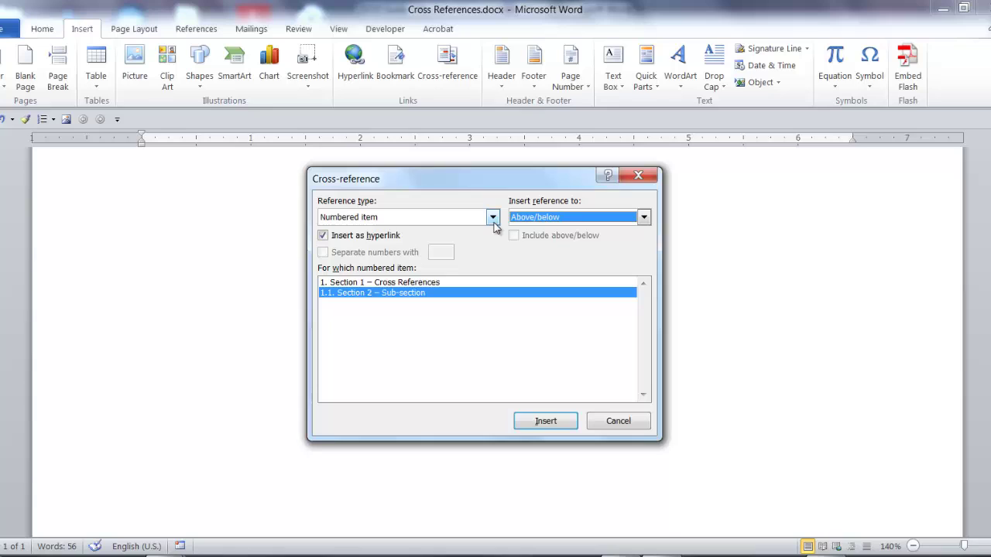
# Try Paragraph number (no context) with the Include above/below and Insert as hyperlink options, and cancel the cross-reference.
pyautogui.click(643, 218)
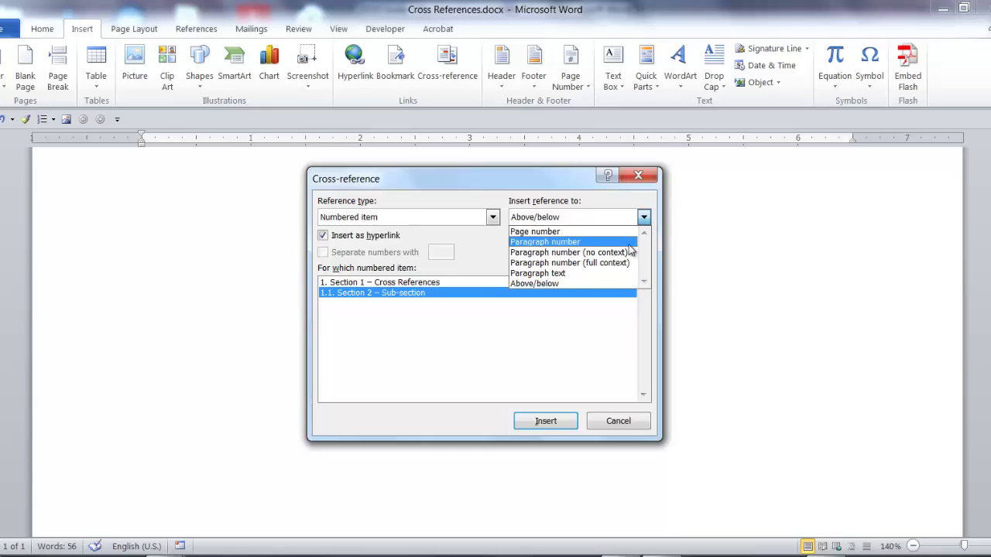
pyautogui.click(628, 250)
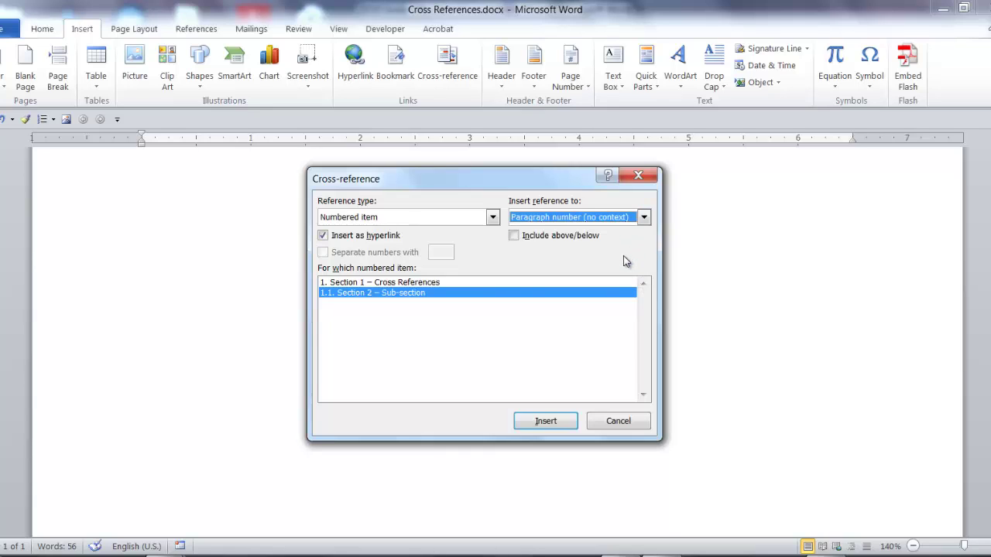
pyautogui.click(514, 237)
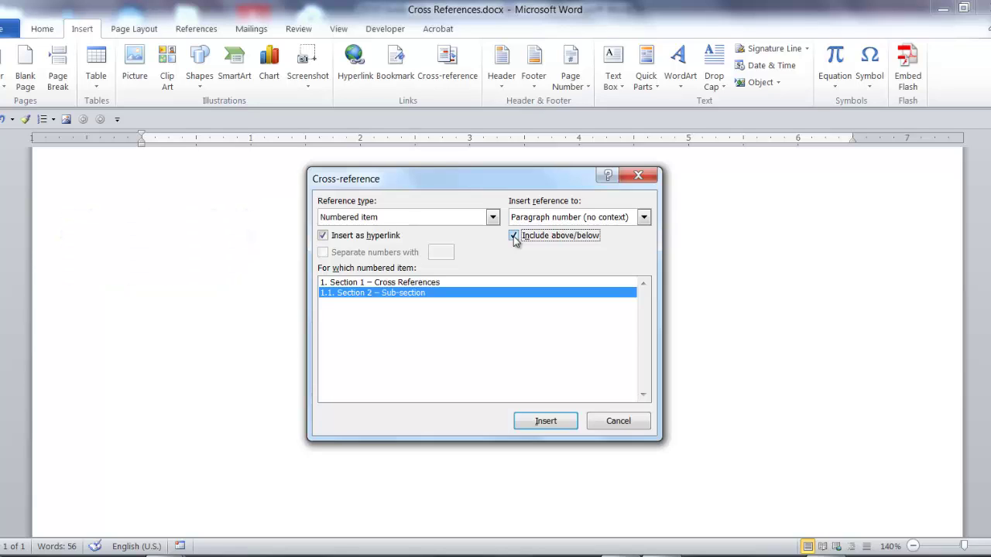
pyautogui.click(516, 240)
pyautogui.click(323, 236)
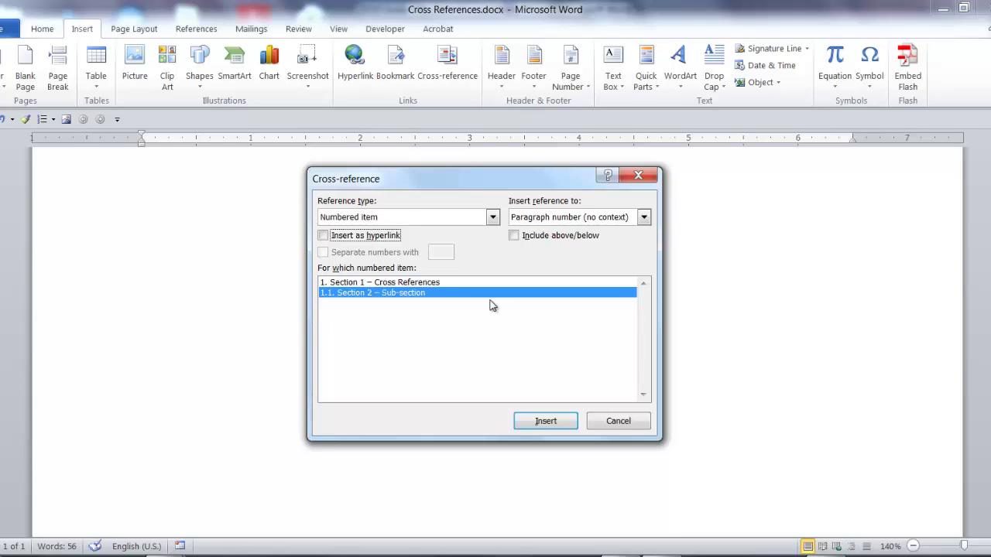
pyautogui.click(619, 421)
# Replace the typed 1.1 under Section 1 with a hyperlinked paragraph-number cross-reference to Section 2 – Sub-section, and follow the link.
pyautogui.scroll(10, 720, 383)
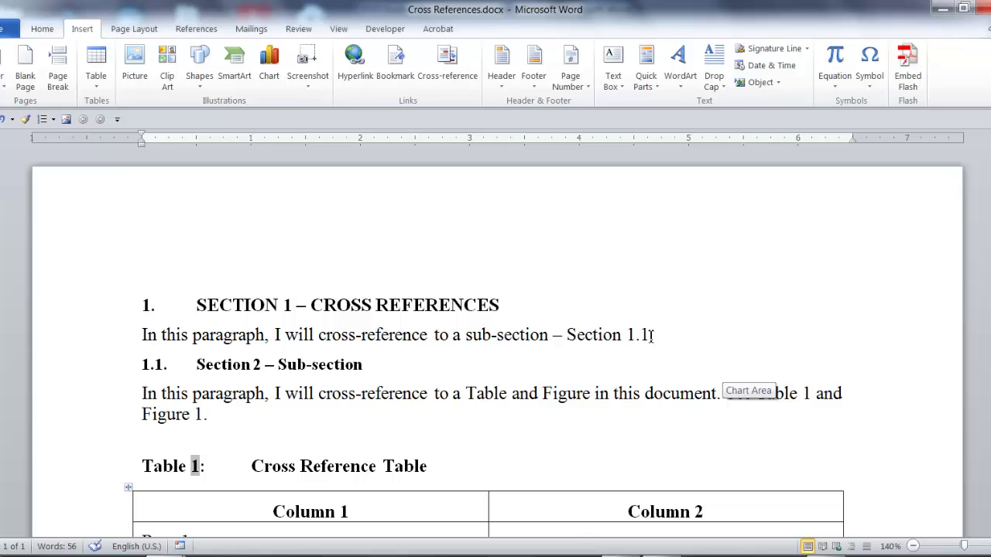
pyautogui.click(650, 335)
pyautogui.moveTo(650, 334); pyautogui.dragTo(629, 342)
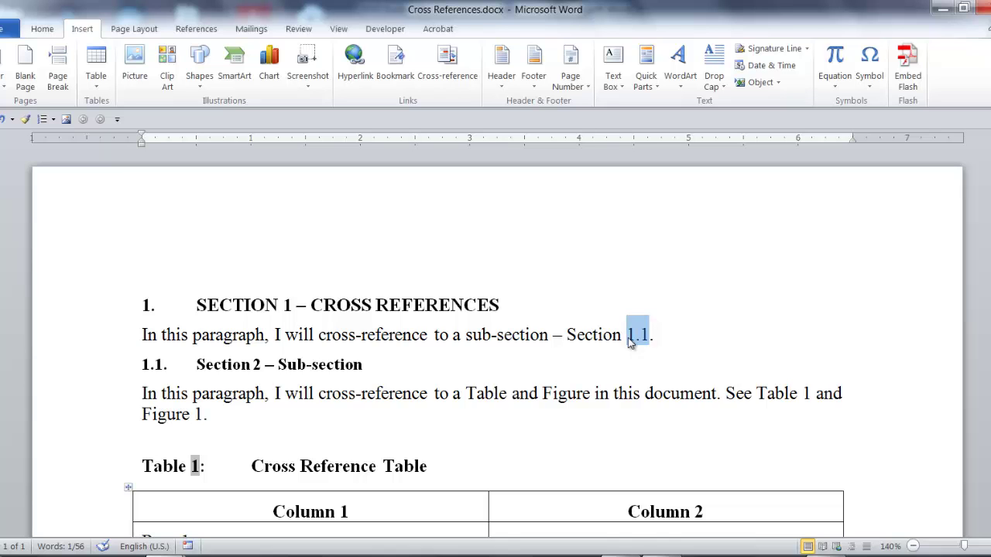
pyautogui.click(449, 68)
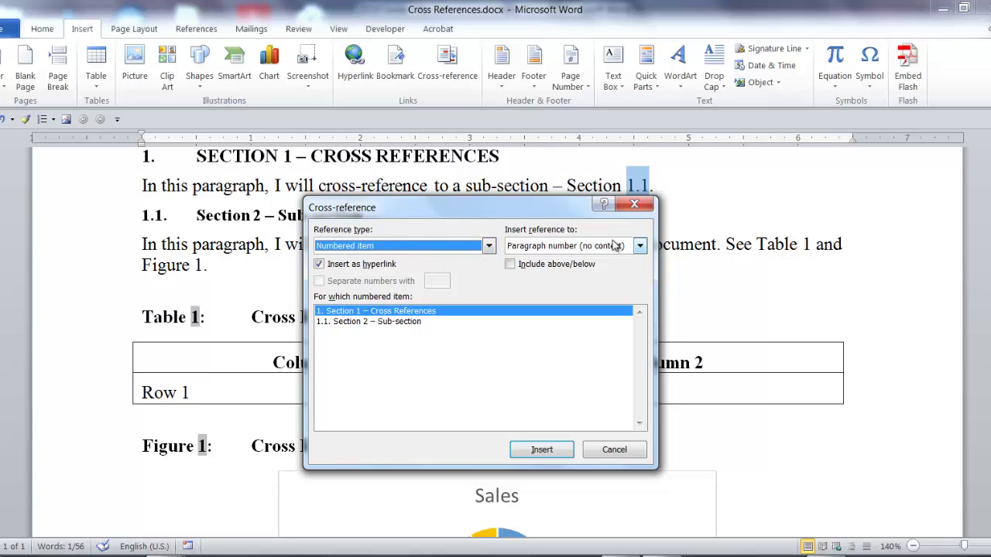
pyautogui.click(639, 246)
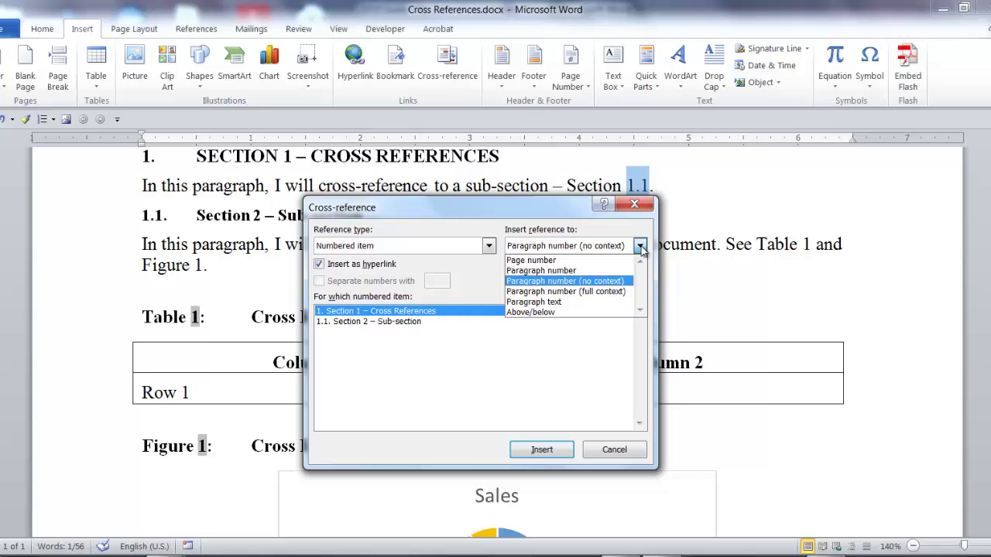
pyautogui.click(589, 271)
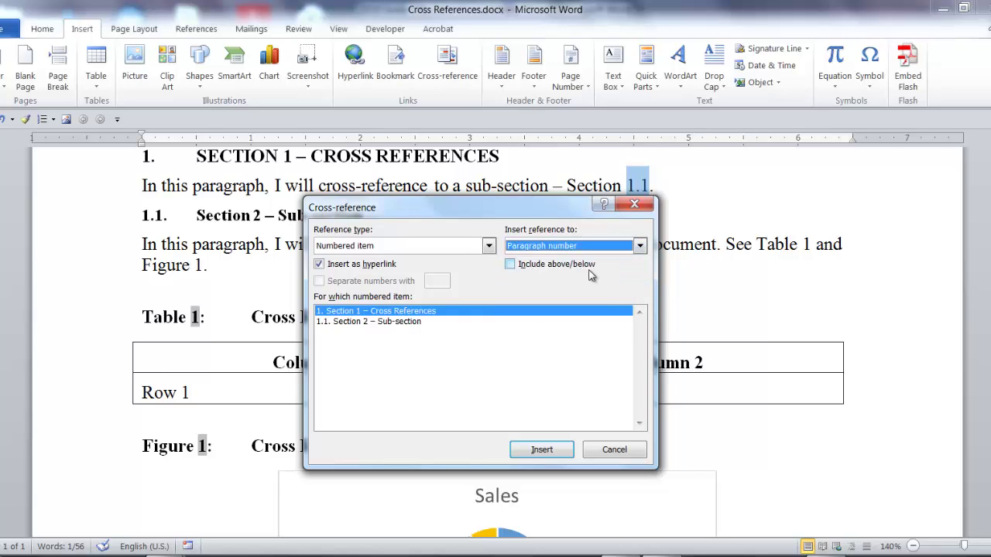
pyautogui.click(385, 322)
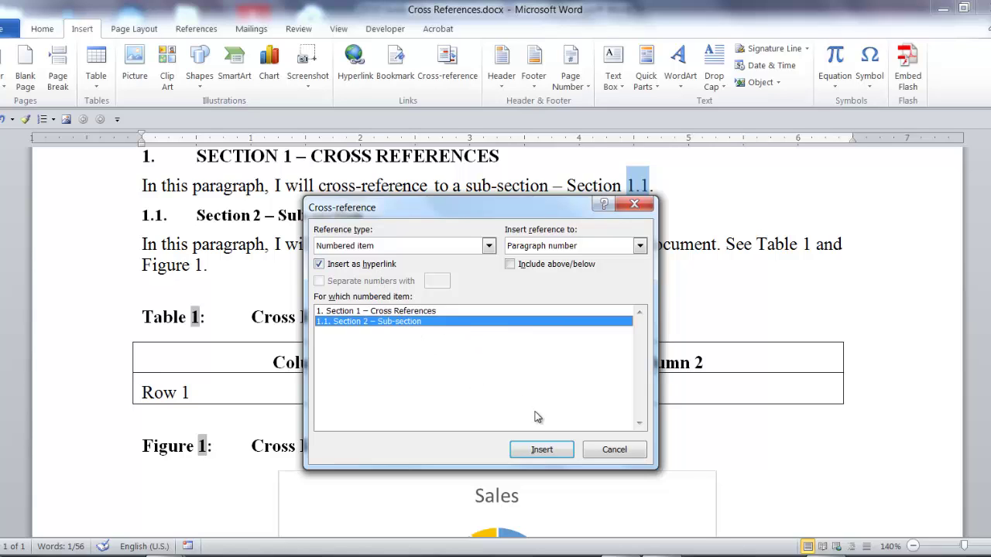
pyautogui.click(542, 451)
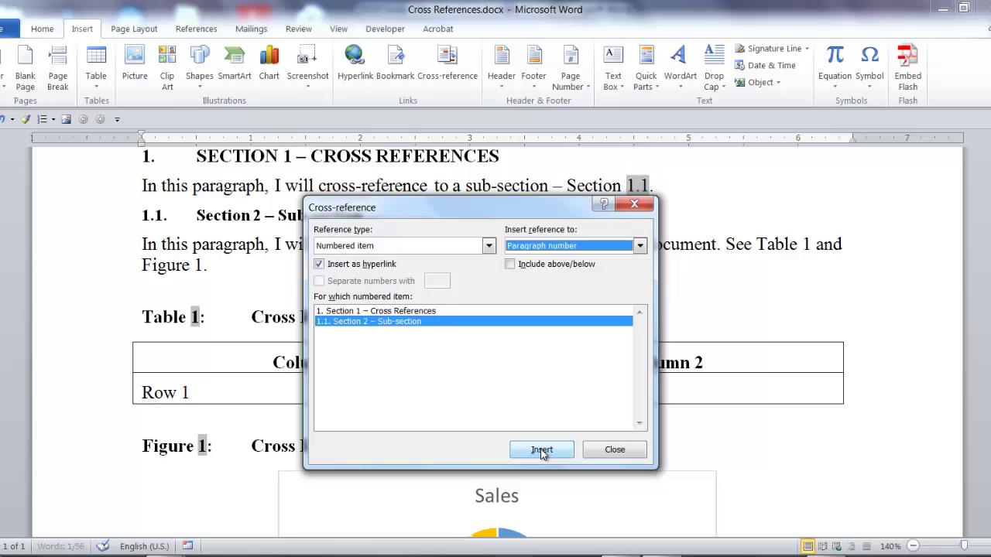
pyautogui.click(619, 452)
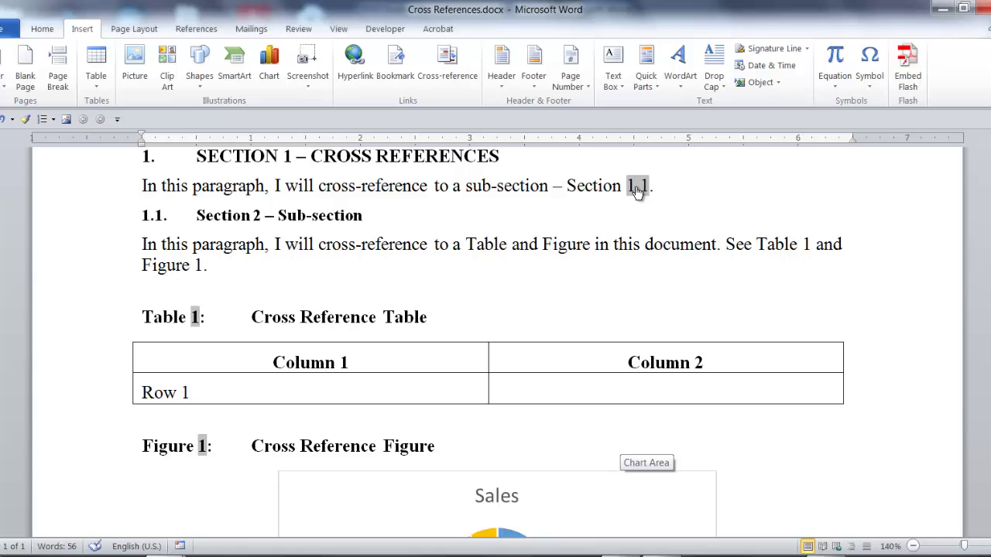
pyautogui.hotkey('ctrl', 'Down')
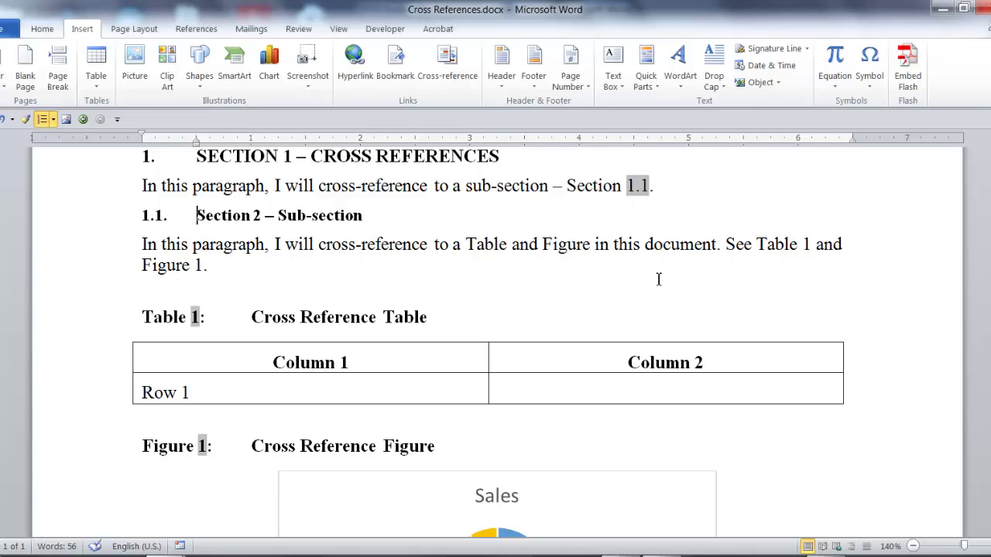
# Replace the typed Table 1 under Section 2 – Sub-section with a hyperlinked cross-reference to the Cross Reference Table caption, using Only label and number.
pyautogui.click(811, 244)
pyautogui.moveTo(811, 244); pyautogui.dragTo(776, 246)
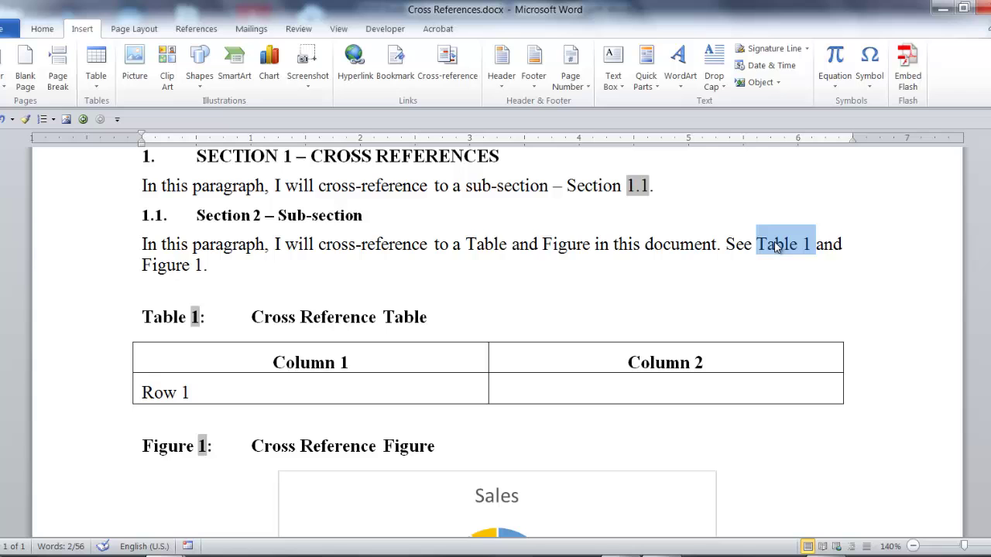
pyautogui.click(444, 69)
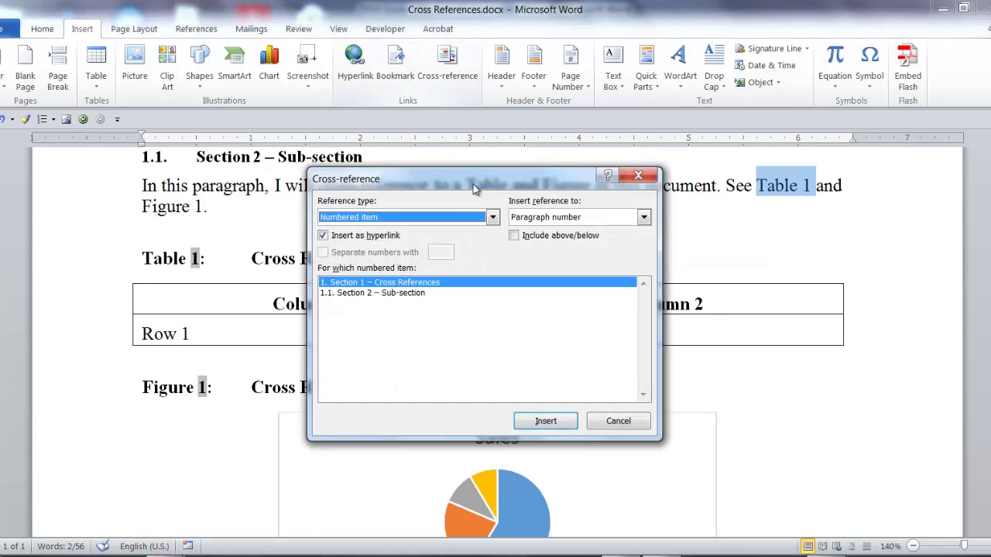
pyautogui.click(492, 217)
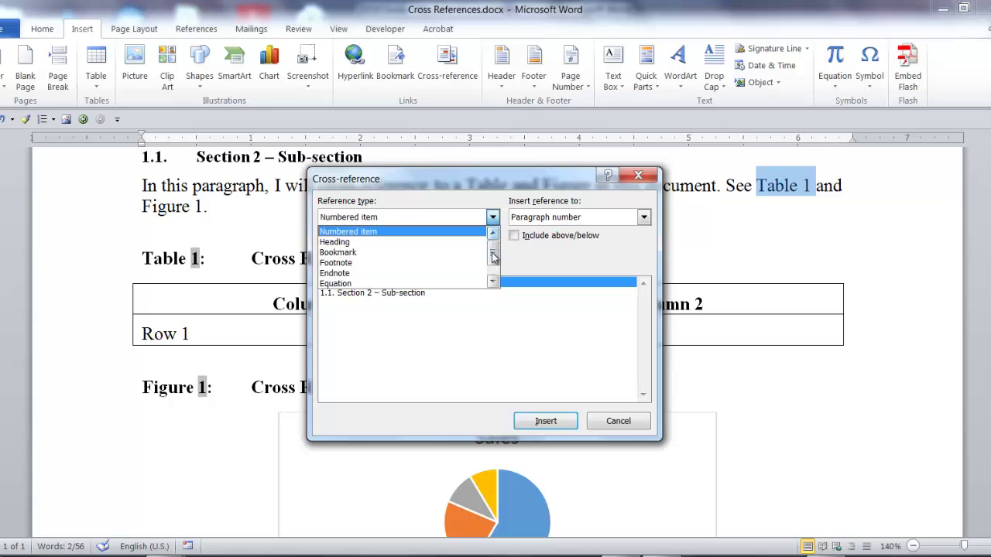
pyautogui.click(493, 283)
pyautogui.click(493, 284)
pyautogui.click(384, 284)
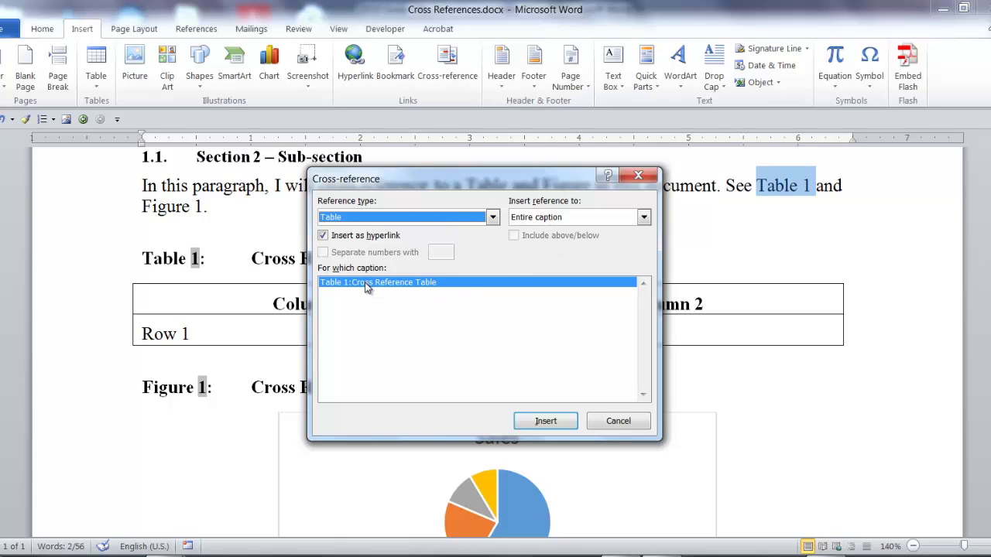
pyautogui.click(649, 219)
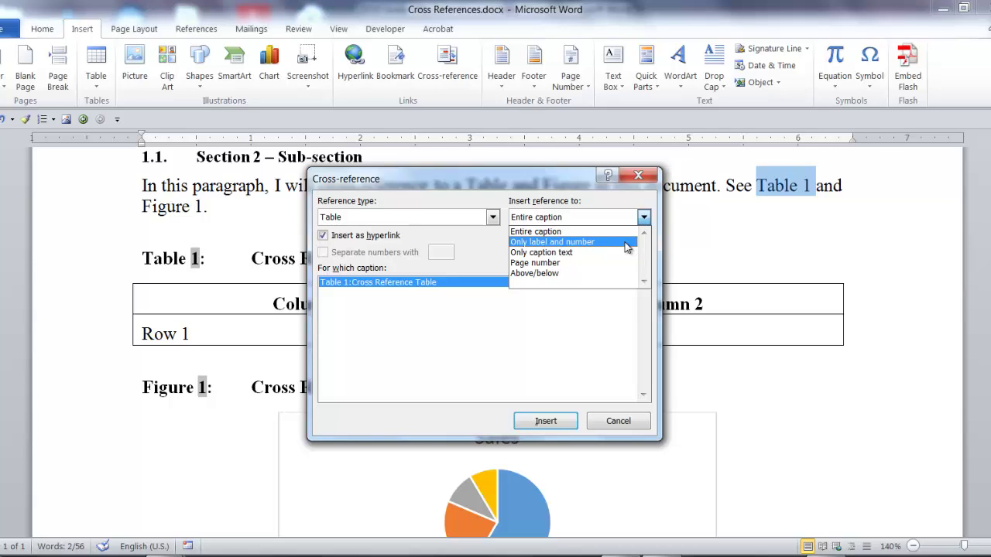
pyautogui.click(628, 242)
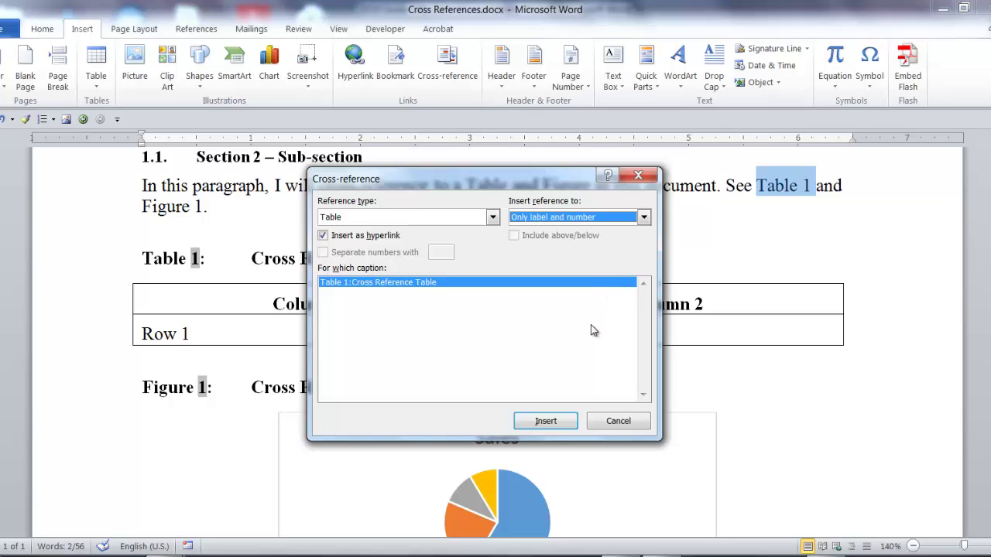
pyautogui.click(550, 421)
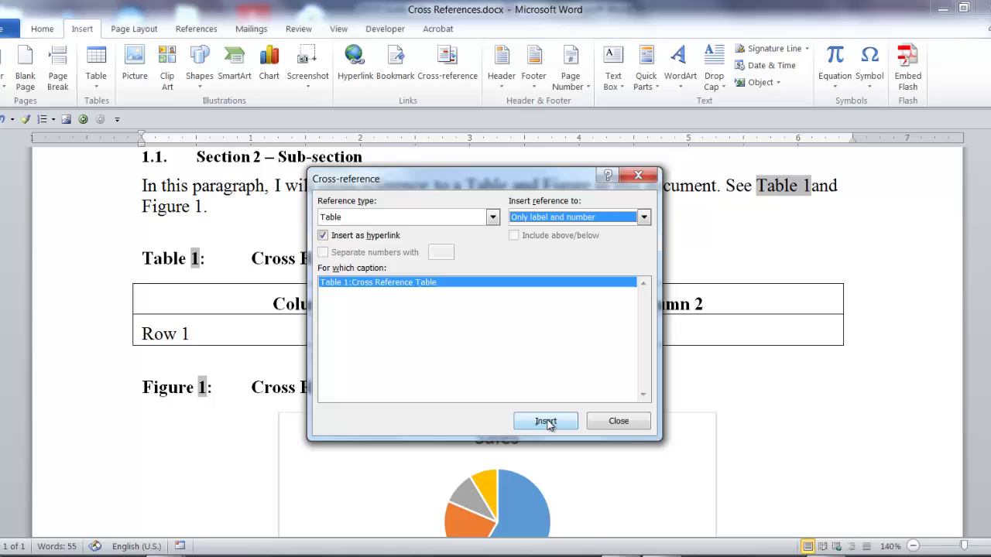
pyautogui.click(615, 423)
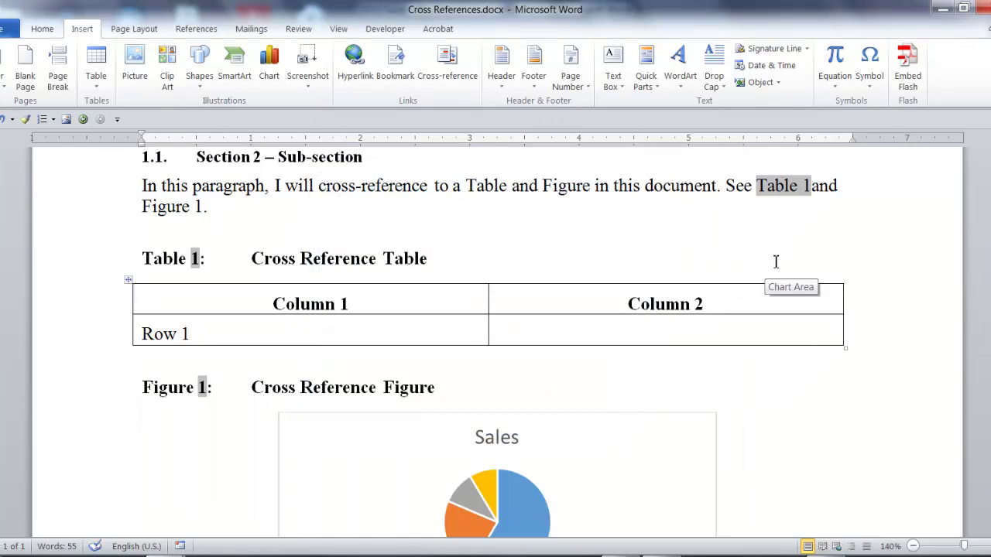
# Replace the typed Figure 1 with a hyperlinked cross-reference to the Cross Reference Figure caption, using Only label and number, and follow the link.
pyautogui.scroll(-1, 783, 186)
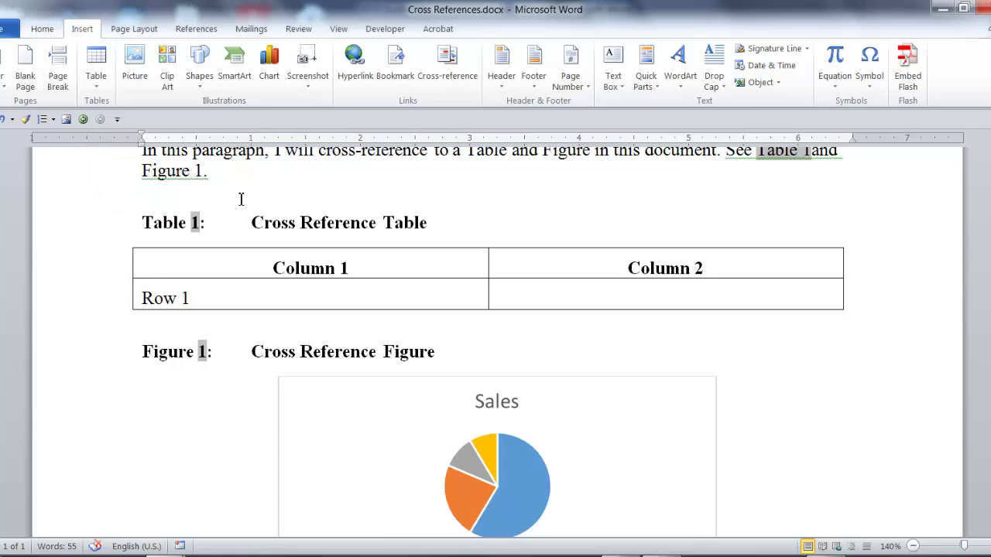
pyautogui.click(206, 171)
pyautogui.moveTo(206, 171); pyautogui.dragTo(144, 172)
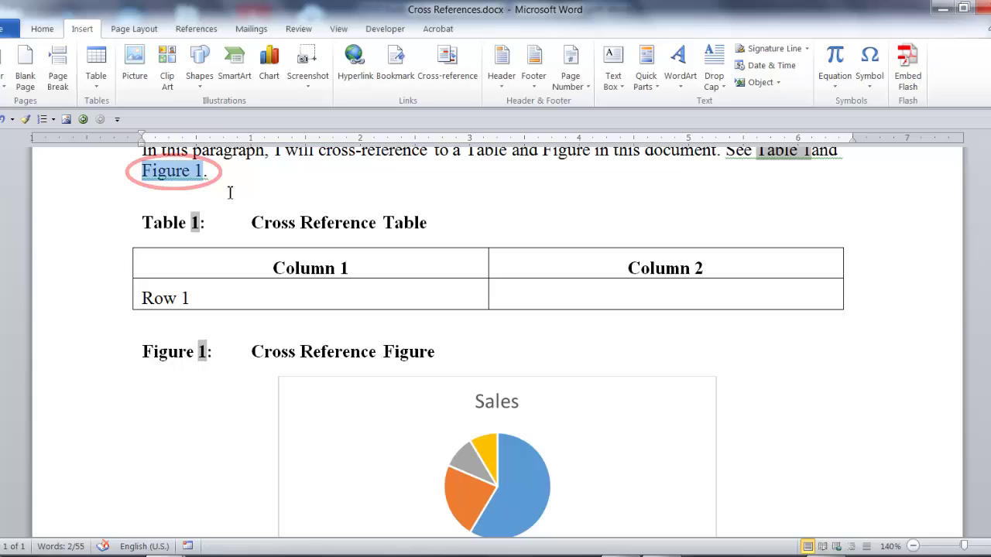
pyautogui.click(449, 66)
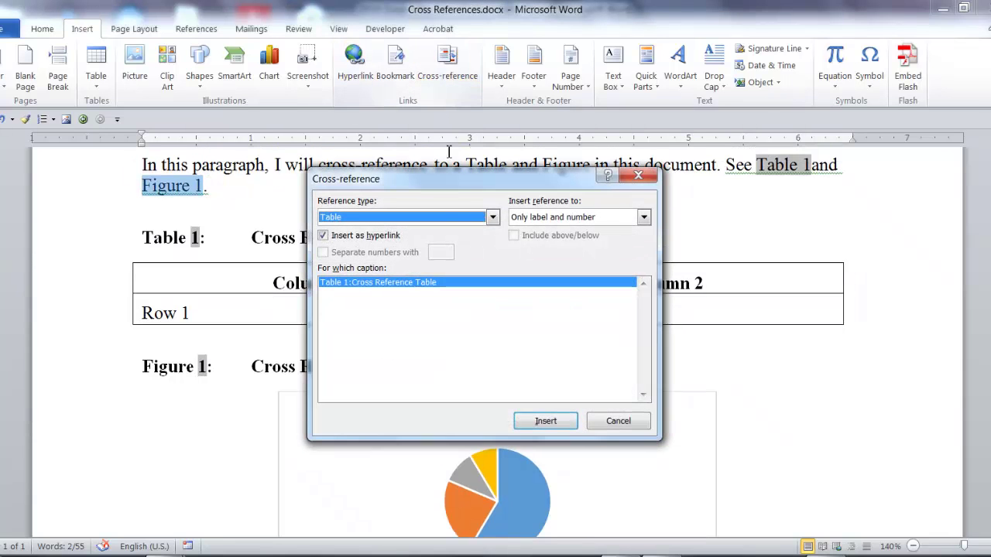
pyautogui.click(494, 218)
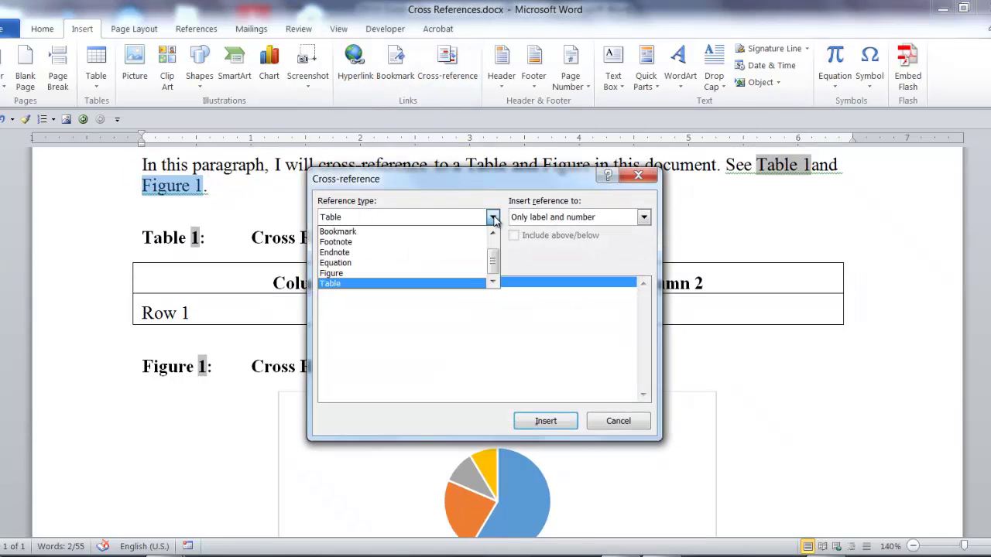
pyautogui.click(421, 270)
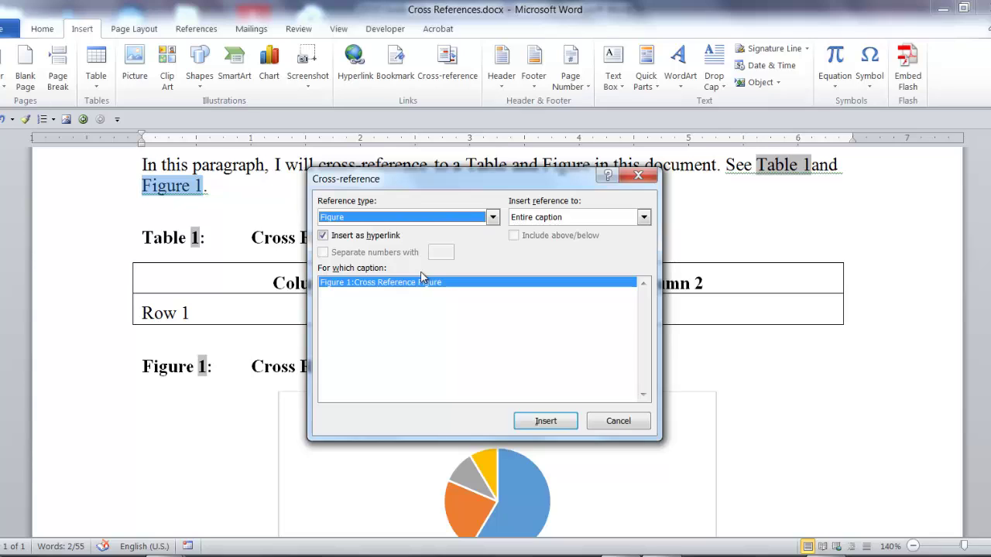
pyautogui.click(644, 217)
pyautogui.click(630, 240)
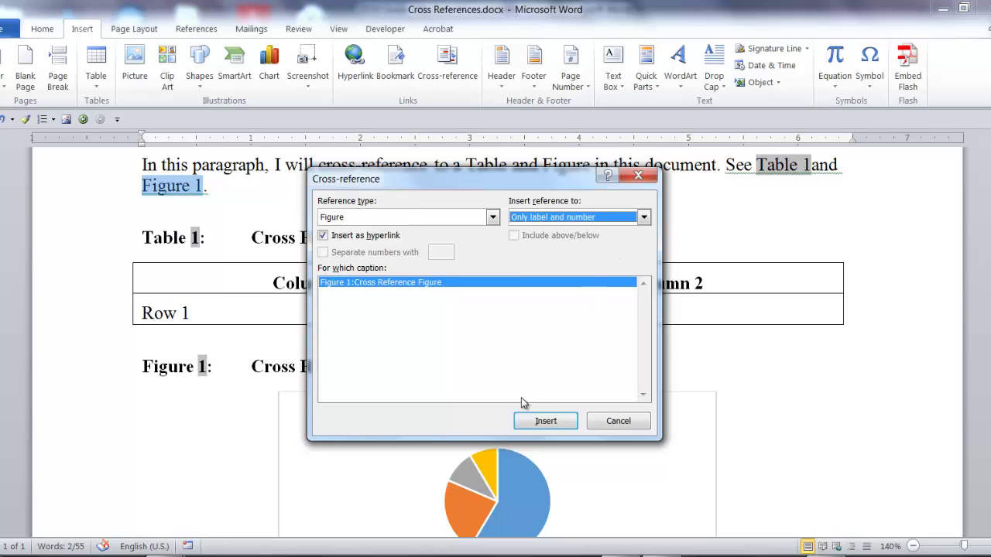
pyautogui.click(547, 420)
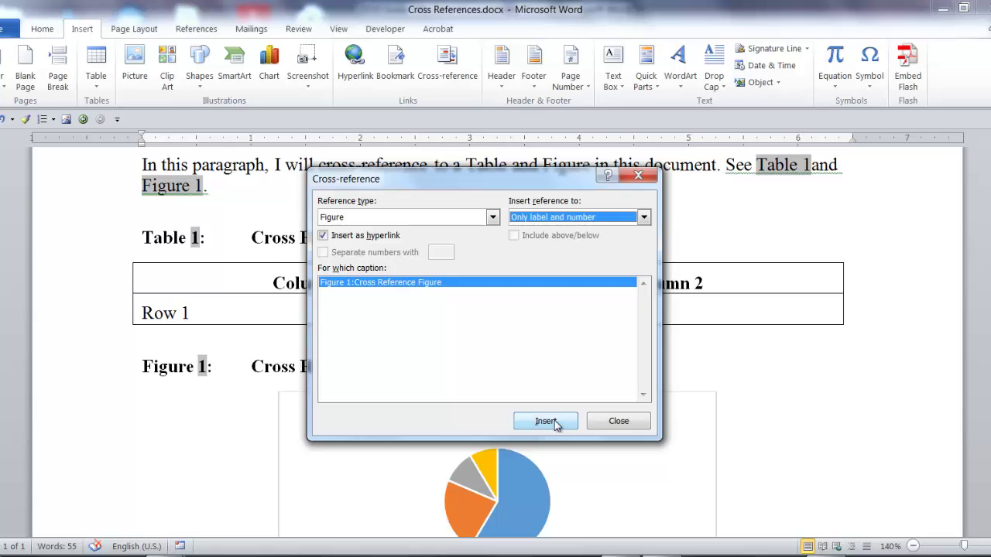
pyautogui.click(628, 425)
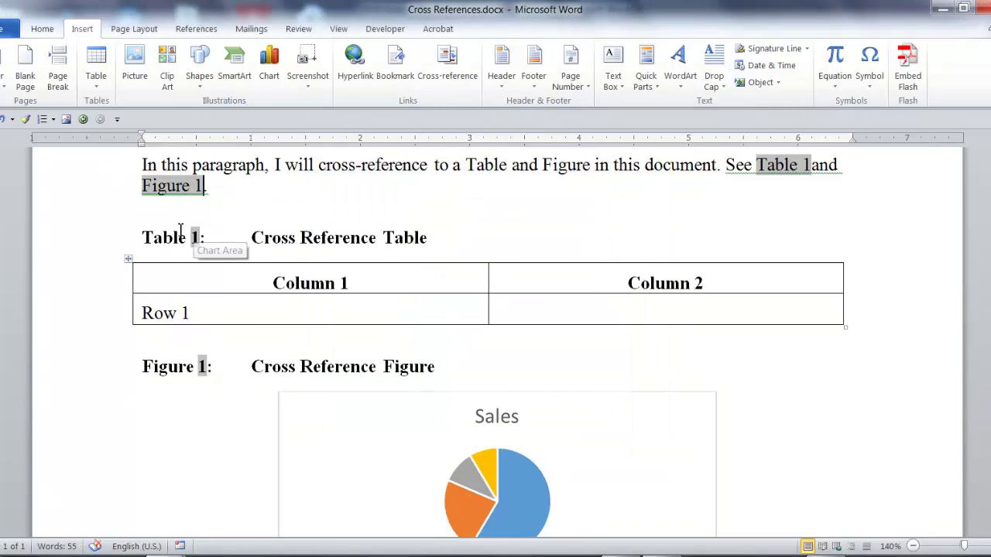
pyautogui.keyDown('ctrl'); pyautogui.click(159, 190); pyautogui.keyUp('ctrl')
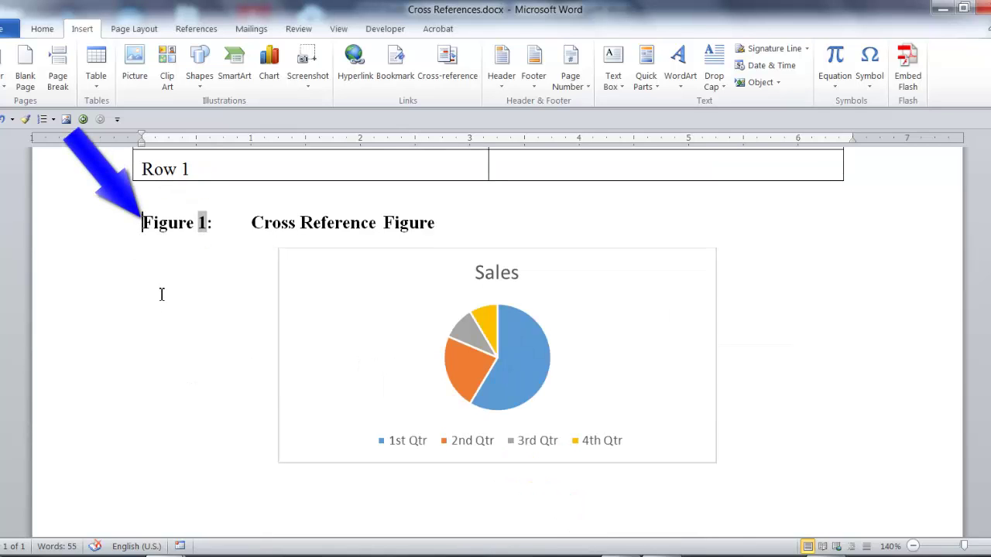